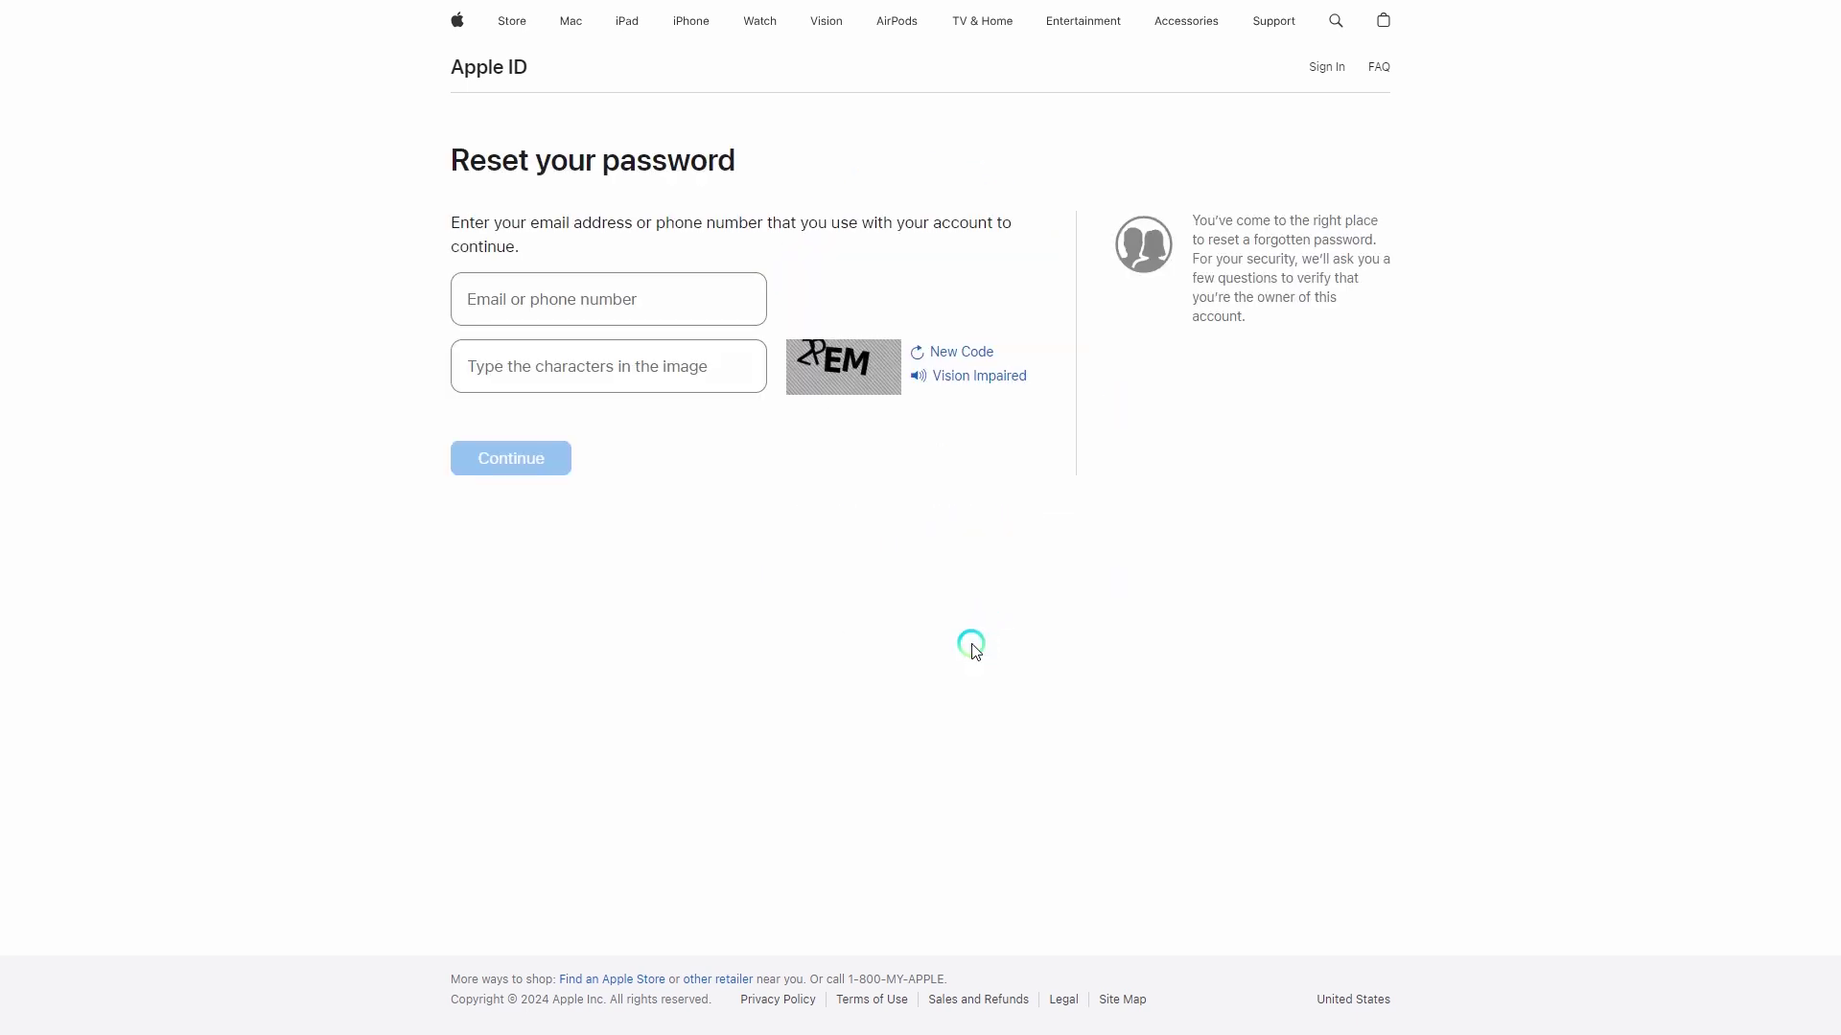
# Enter the account email and image code on Apple's Reset your password form, then submit.
pyautogui.click(627, 298)
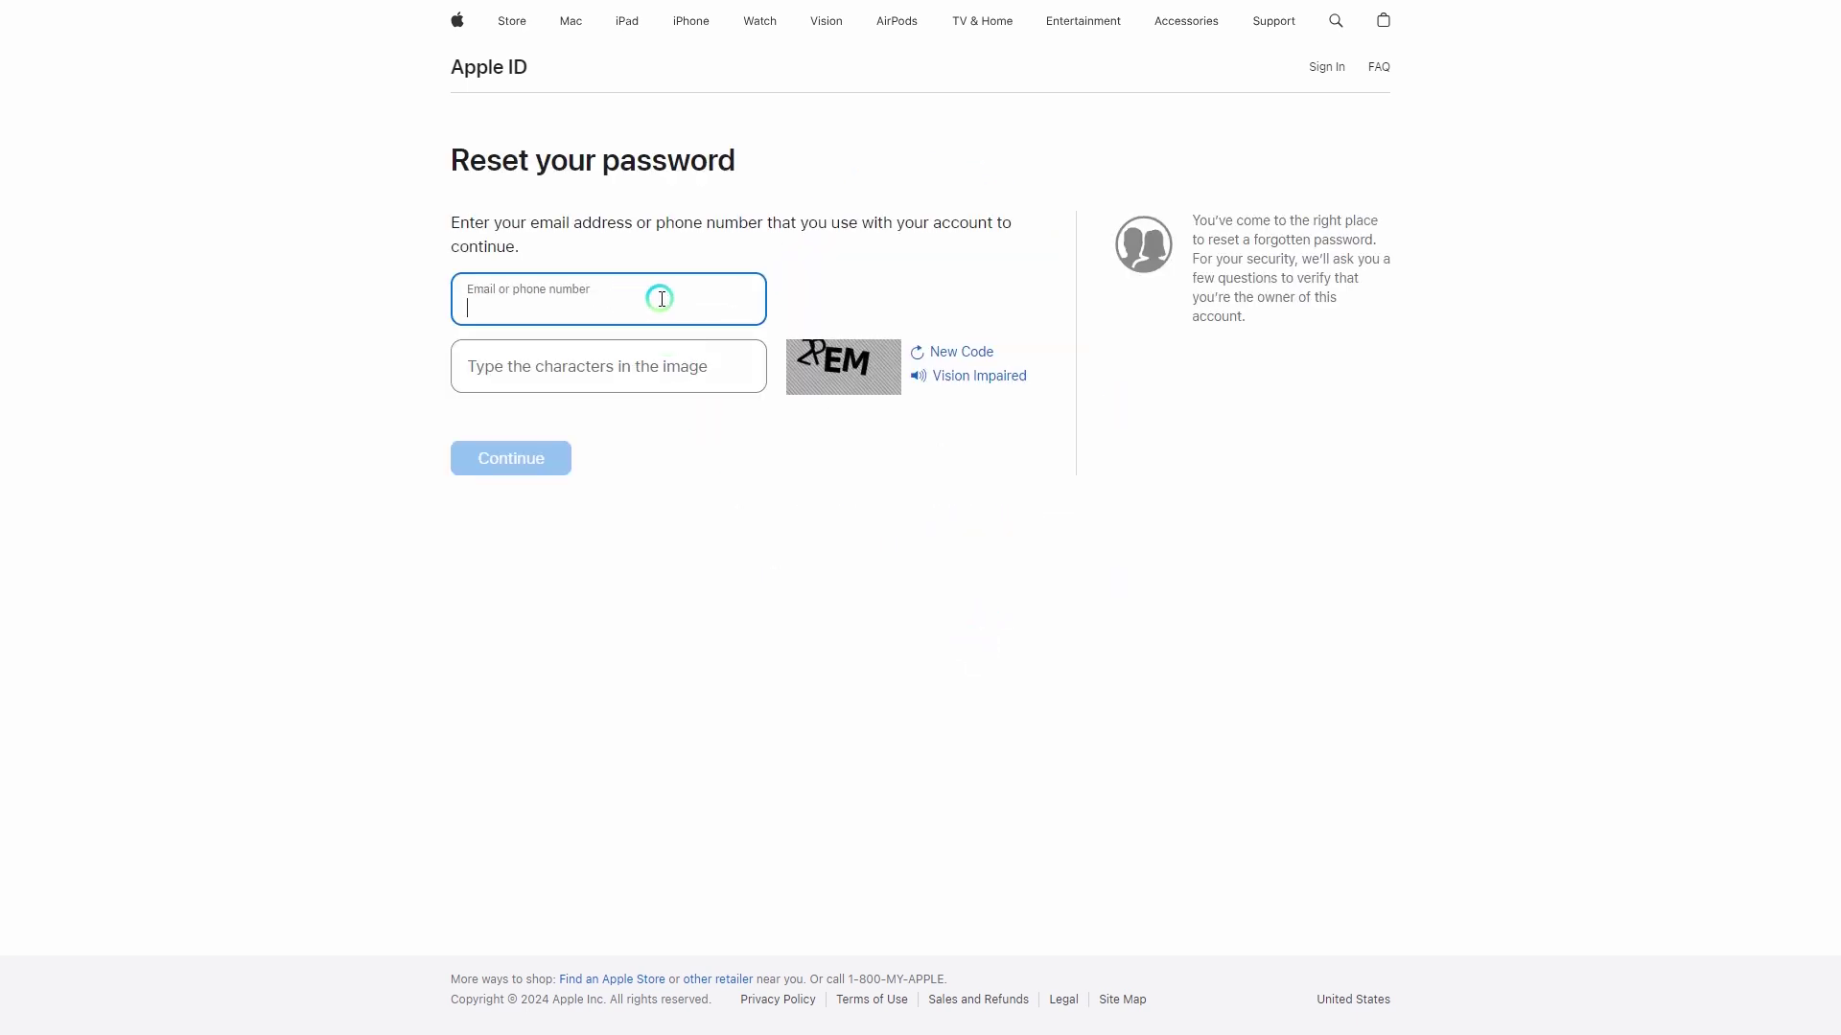
pyautogui.click(620, 372)
pyautogui.write('2PEM')
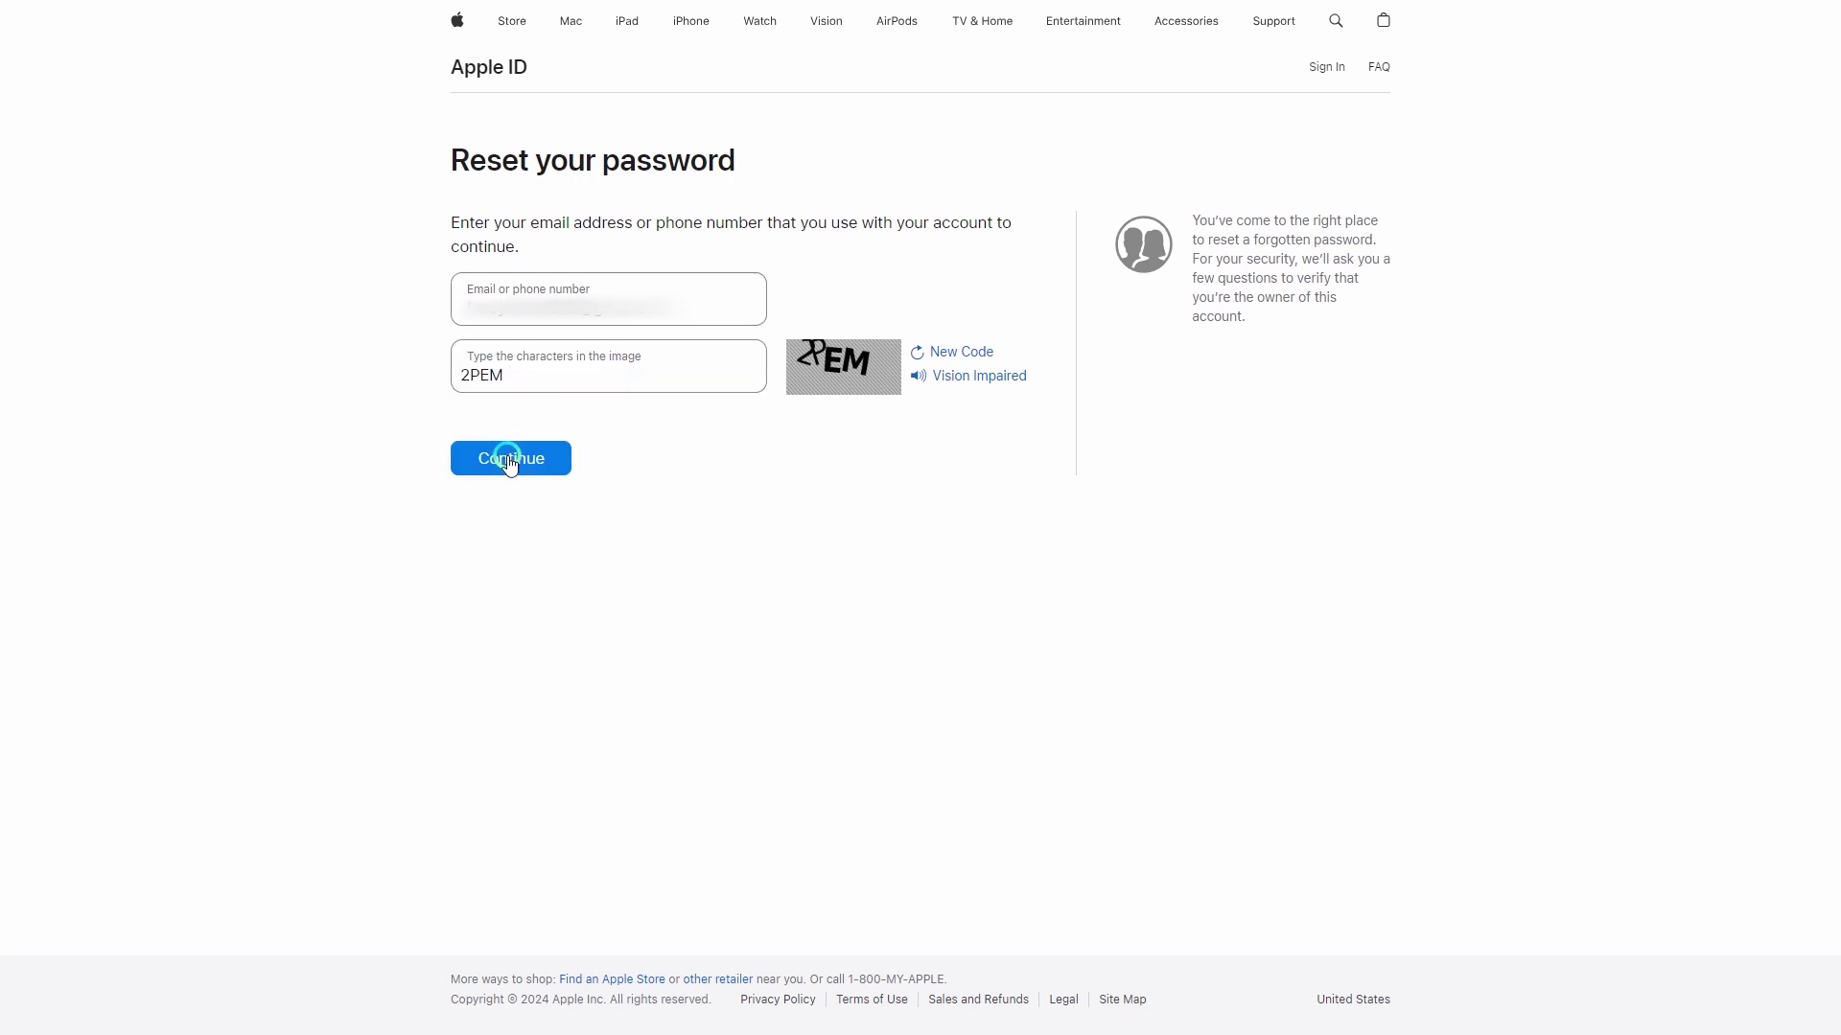
pyautogui.click(508, 458)
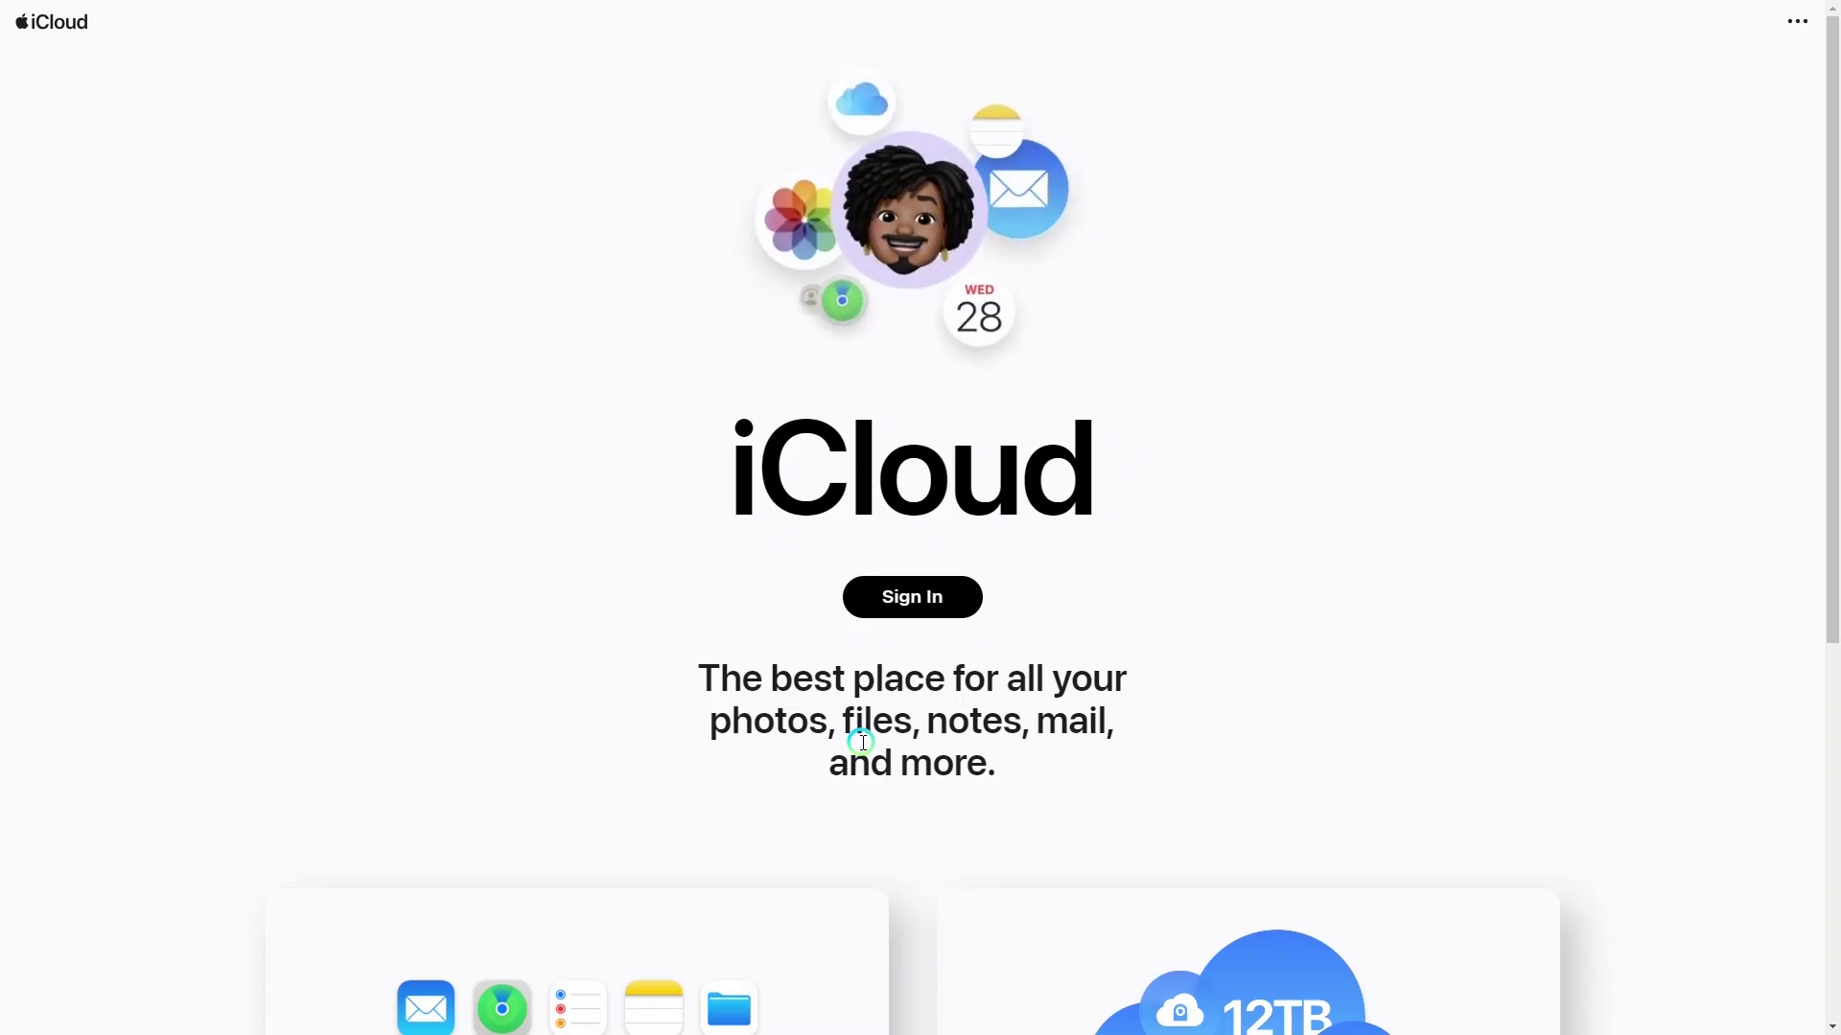
# Sign in to iCloud.com and open Find Devices to show All Devices.
pyautogui.click(918, 604)
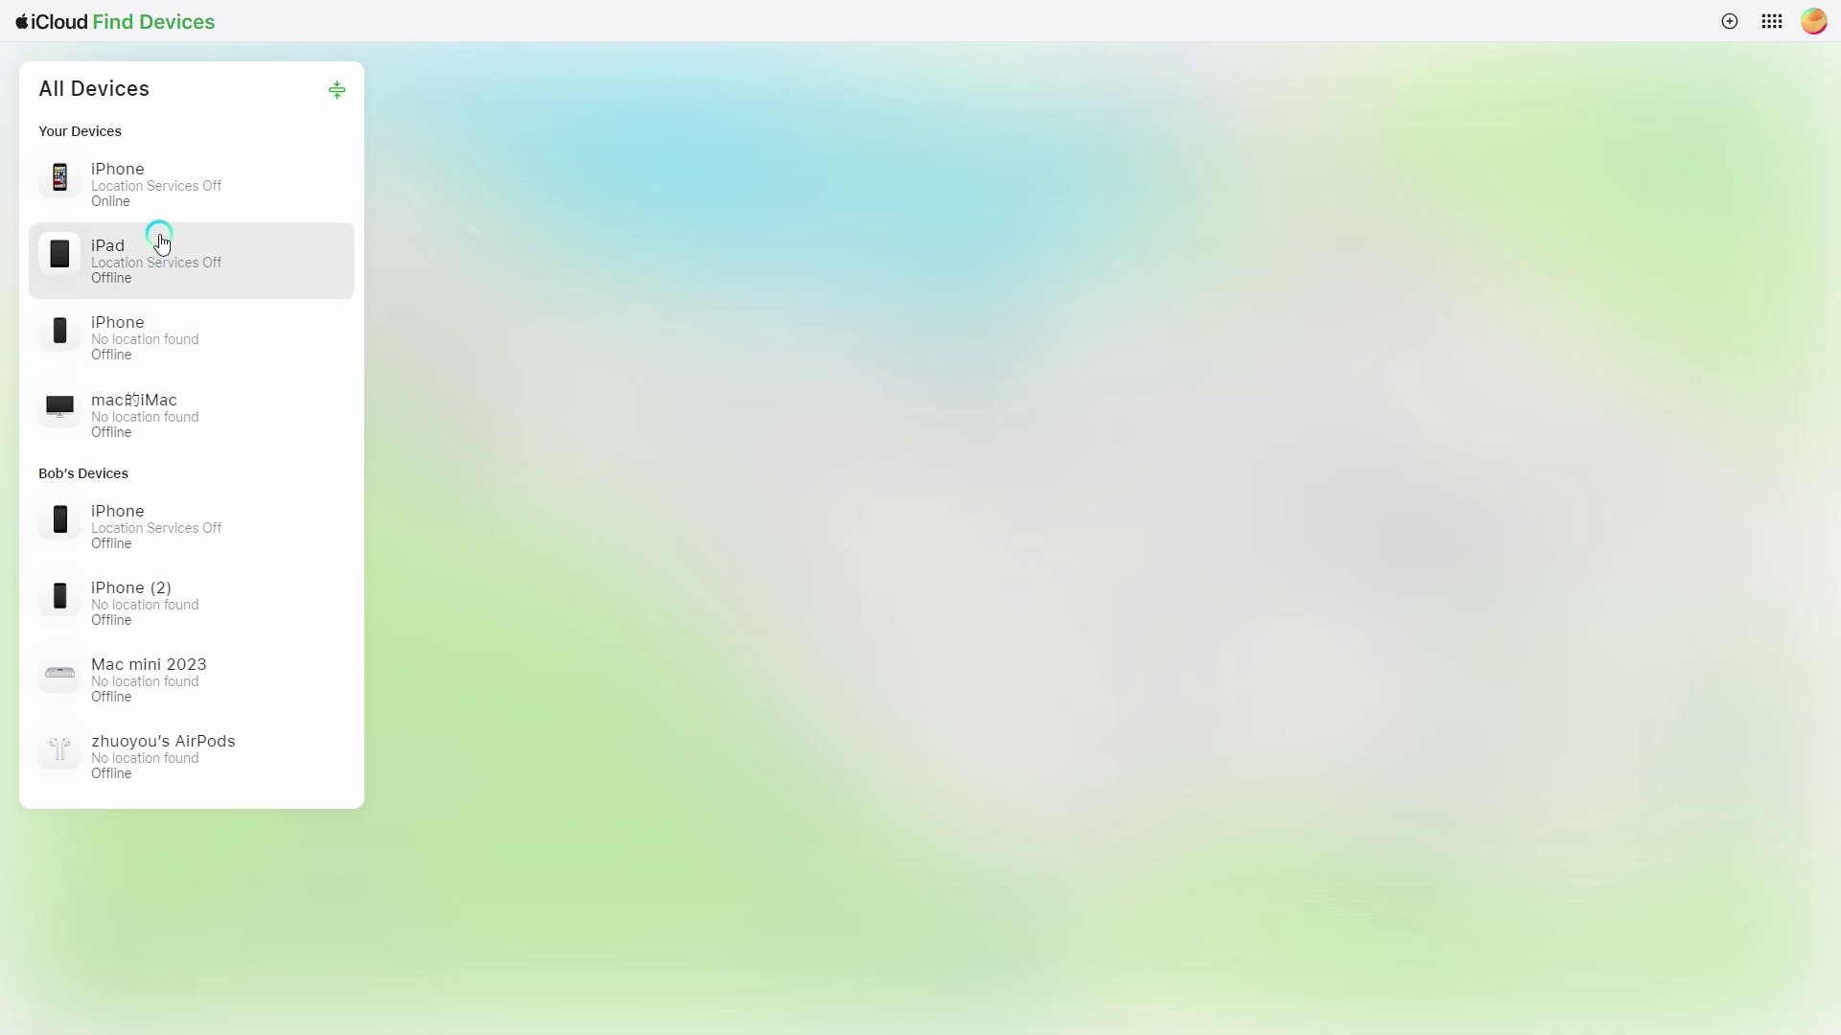
# Open the offline iPhone's details and confirm preparing it for repair or trade-in.
pyautogui.click(137, 324)
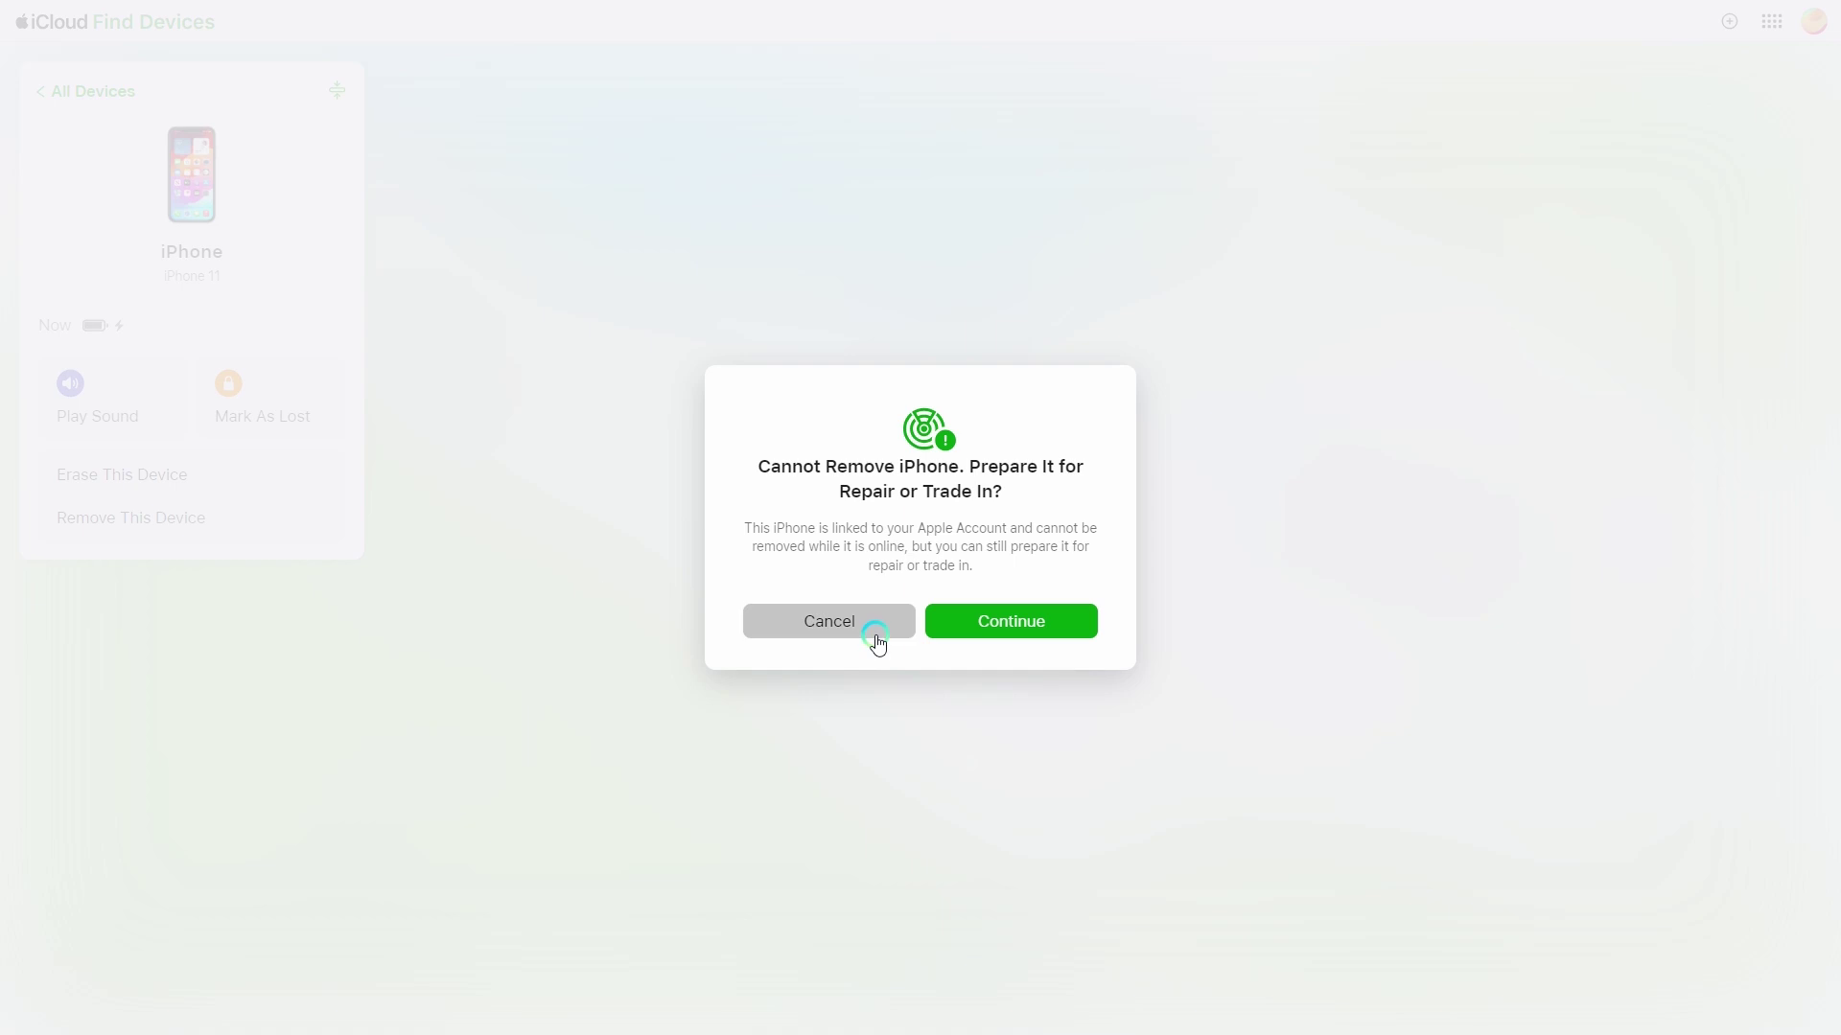
pyautogui.click(996, 631)
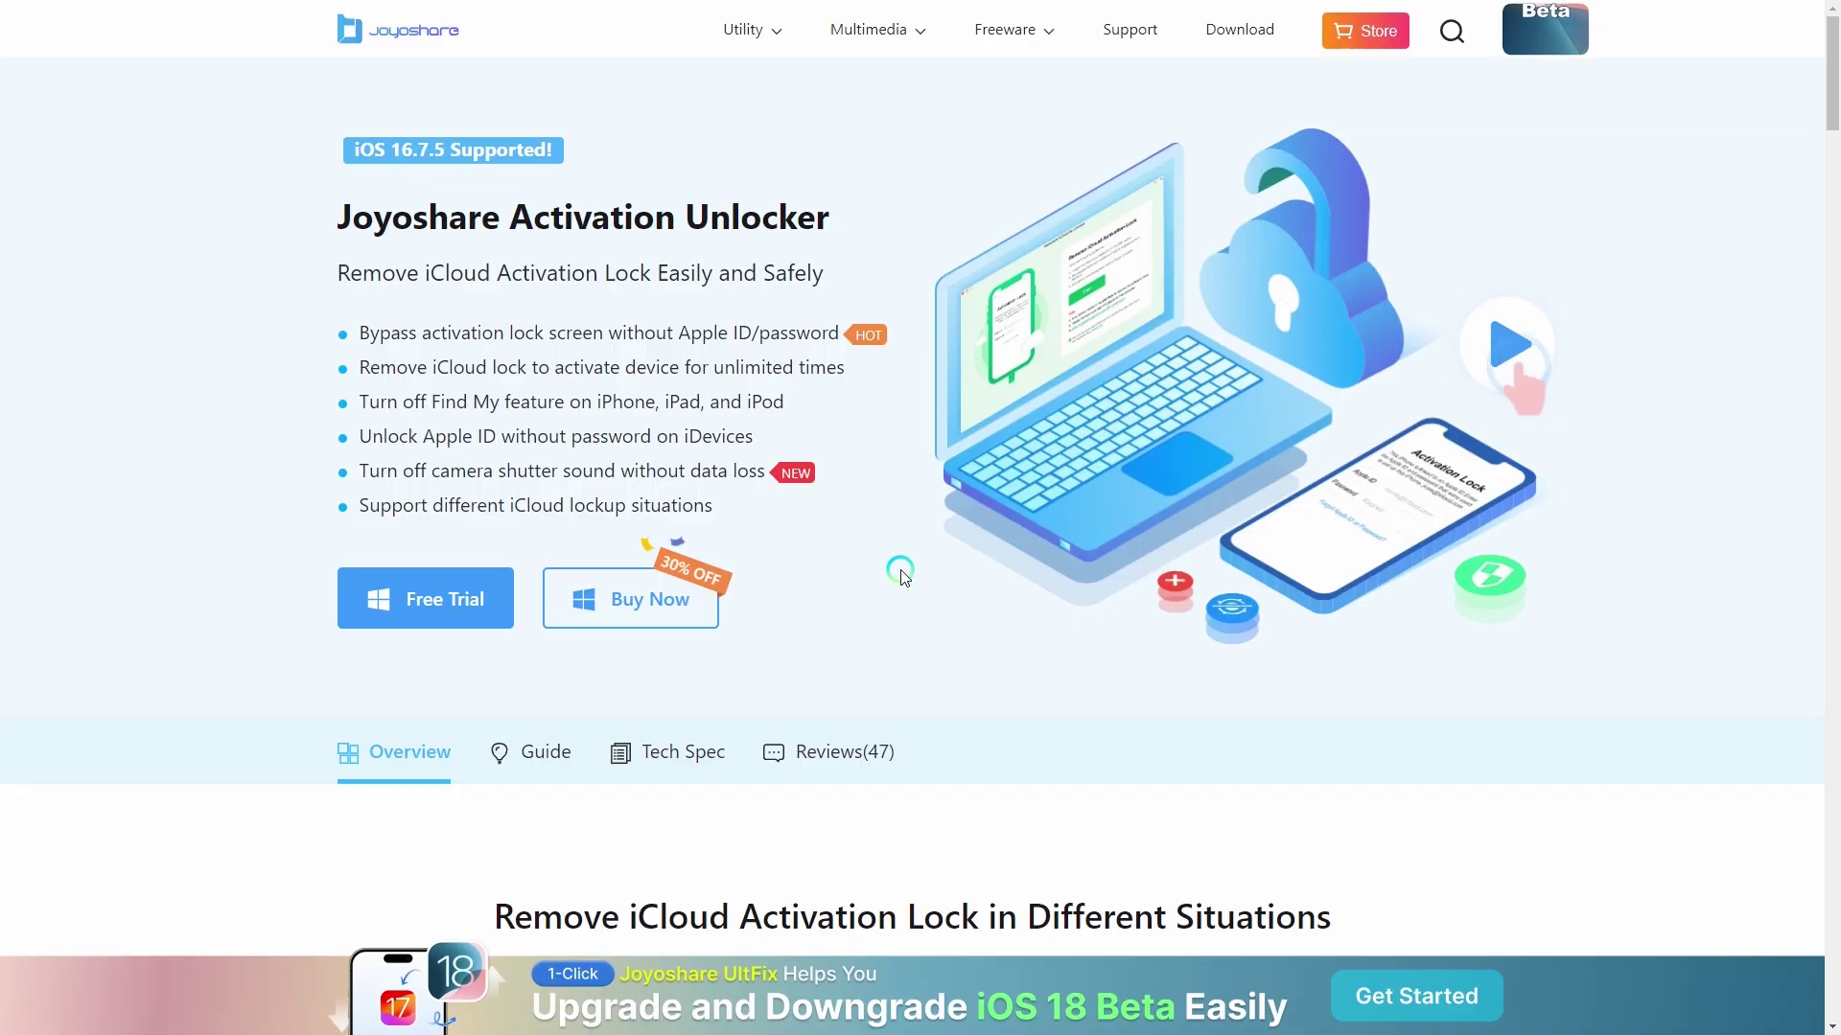
pyautogui.scroll(-2, 901, 575)
pyautogui.scroll(-2, 901, 575)
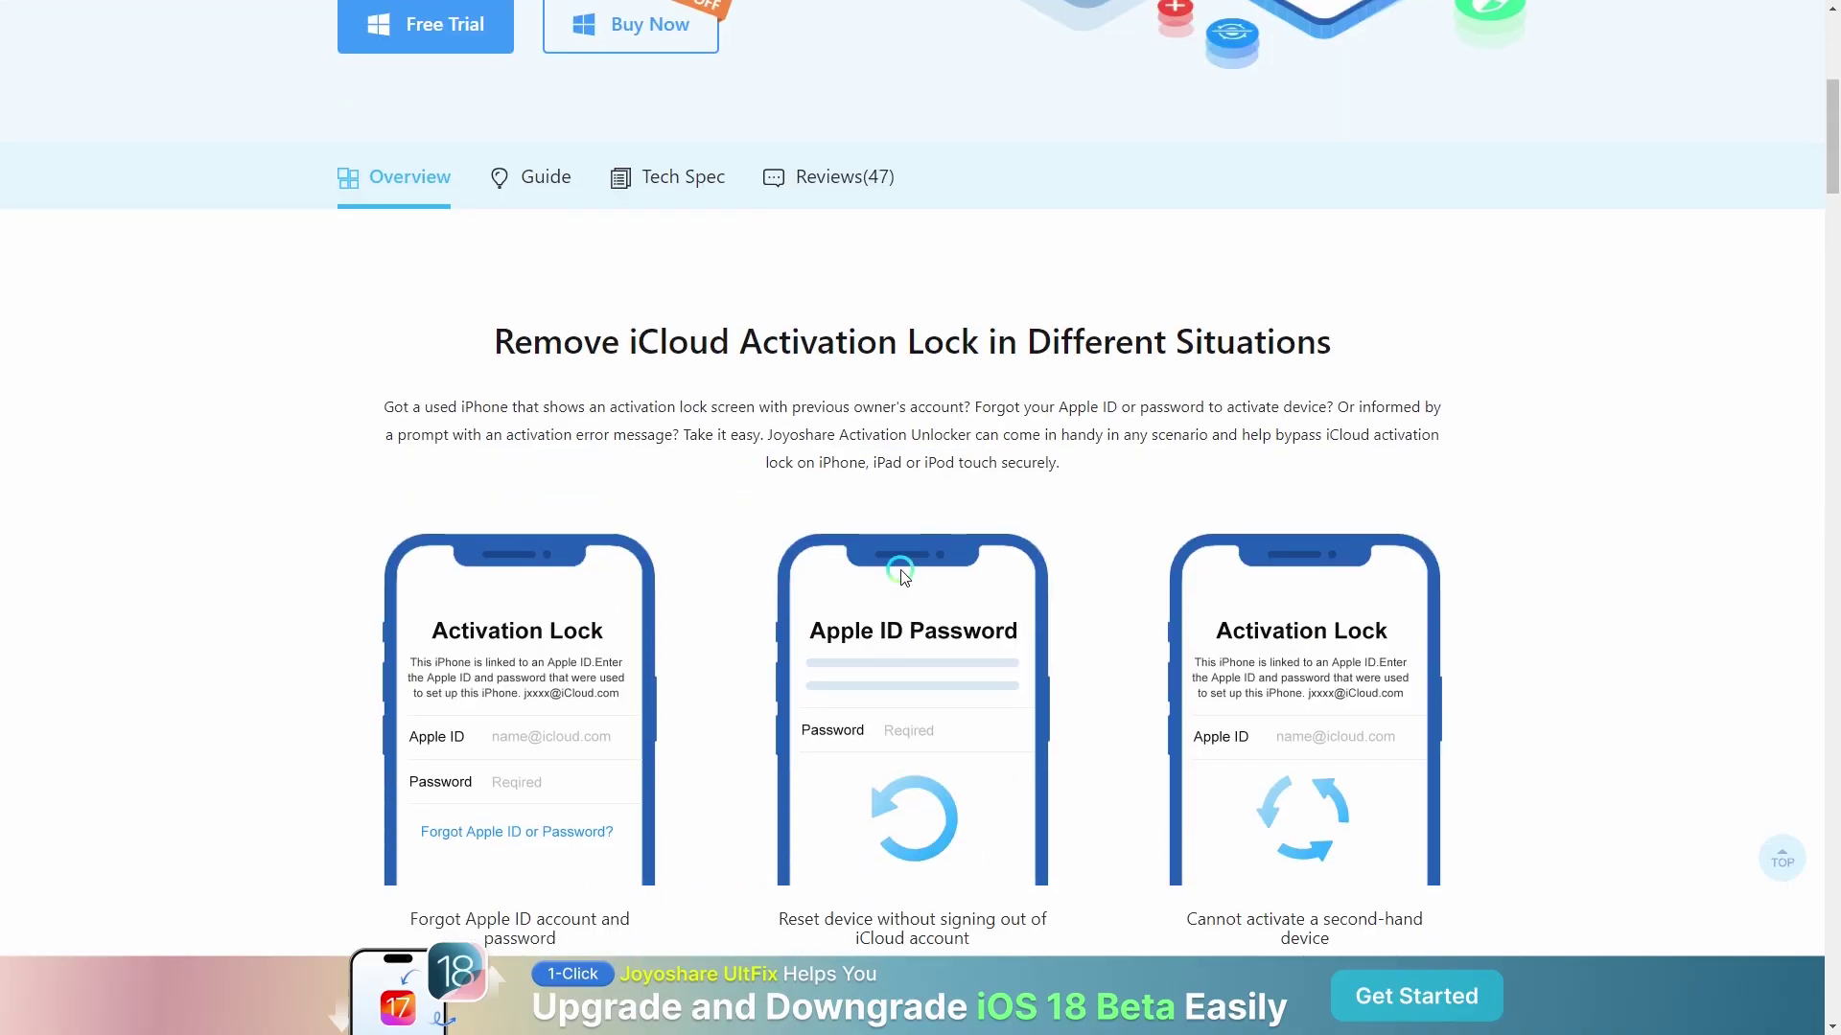
pyautogui.scroll(-2, 900, 577)
pyautogui.scroll(-3, 901, 576)
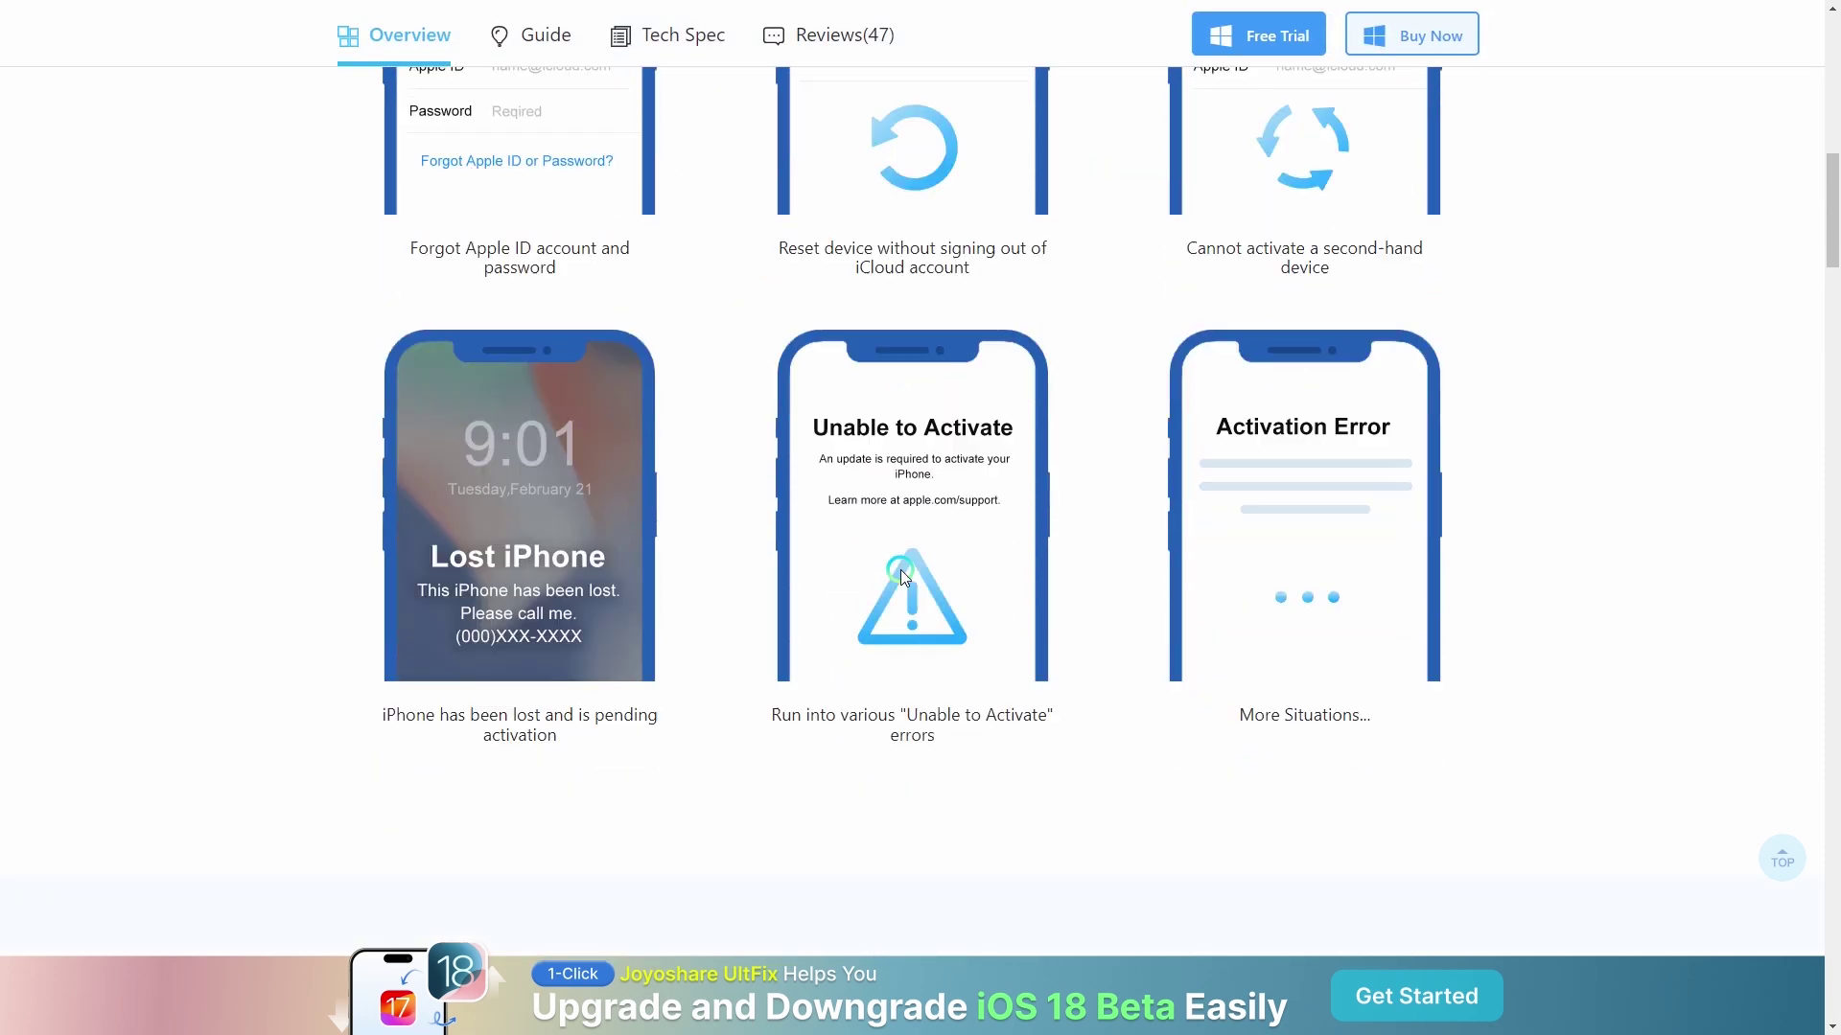
pyautogui.scroll(-3, 901, 569)
pyautogui.scroll(-3, 901, 569)
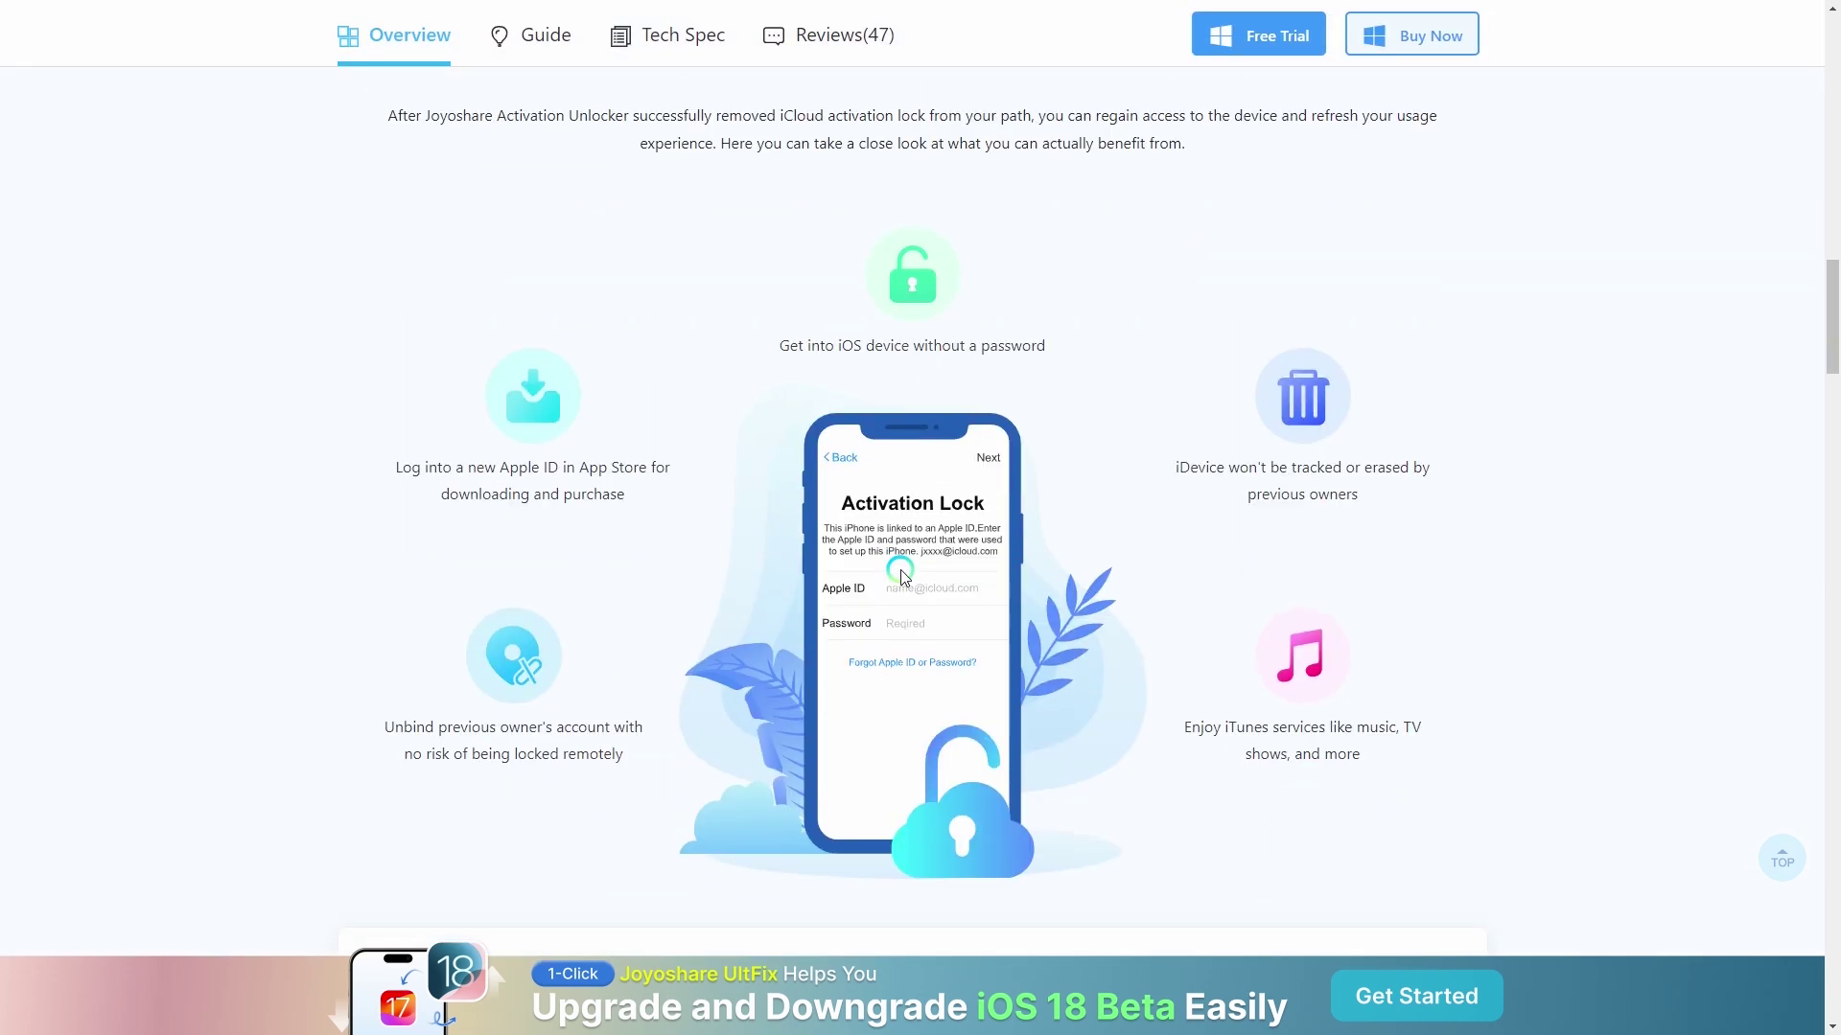
pyautogui.scroll(-1, 901, 576)
pyautogui.scroll(-2, 900, 575)
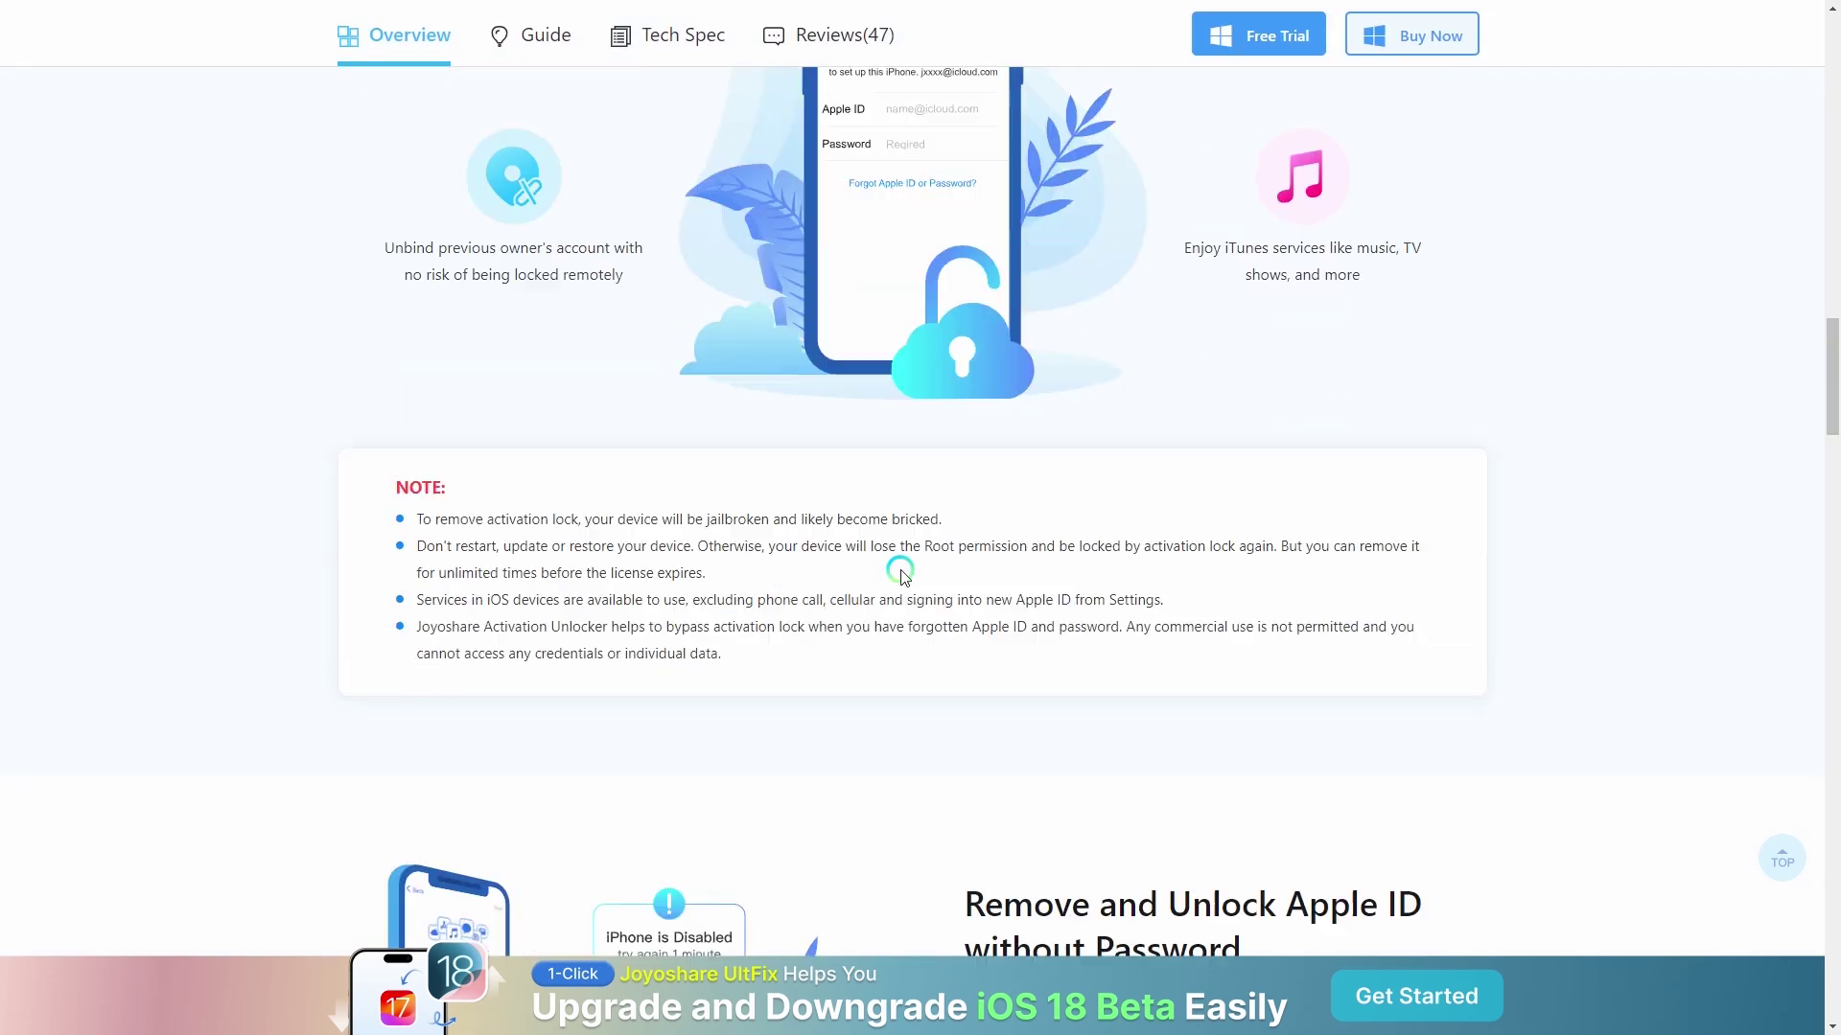
pyautogui.scroll(-1, 900, 573)
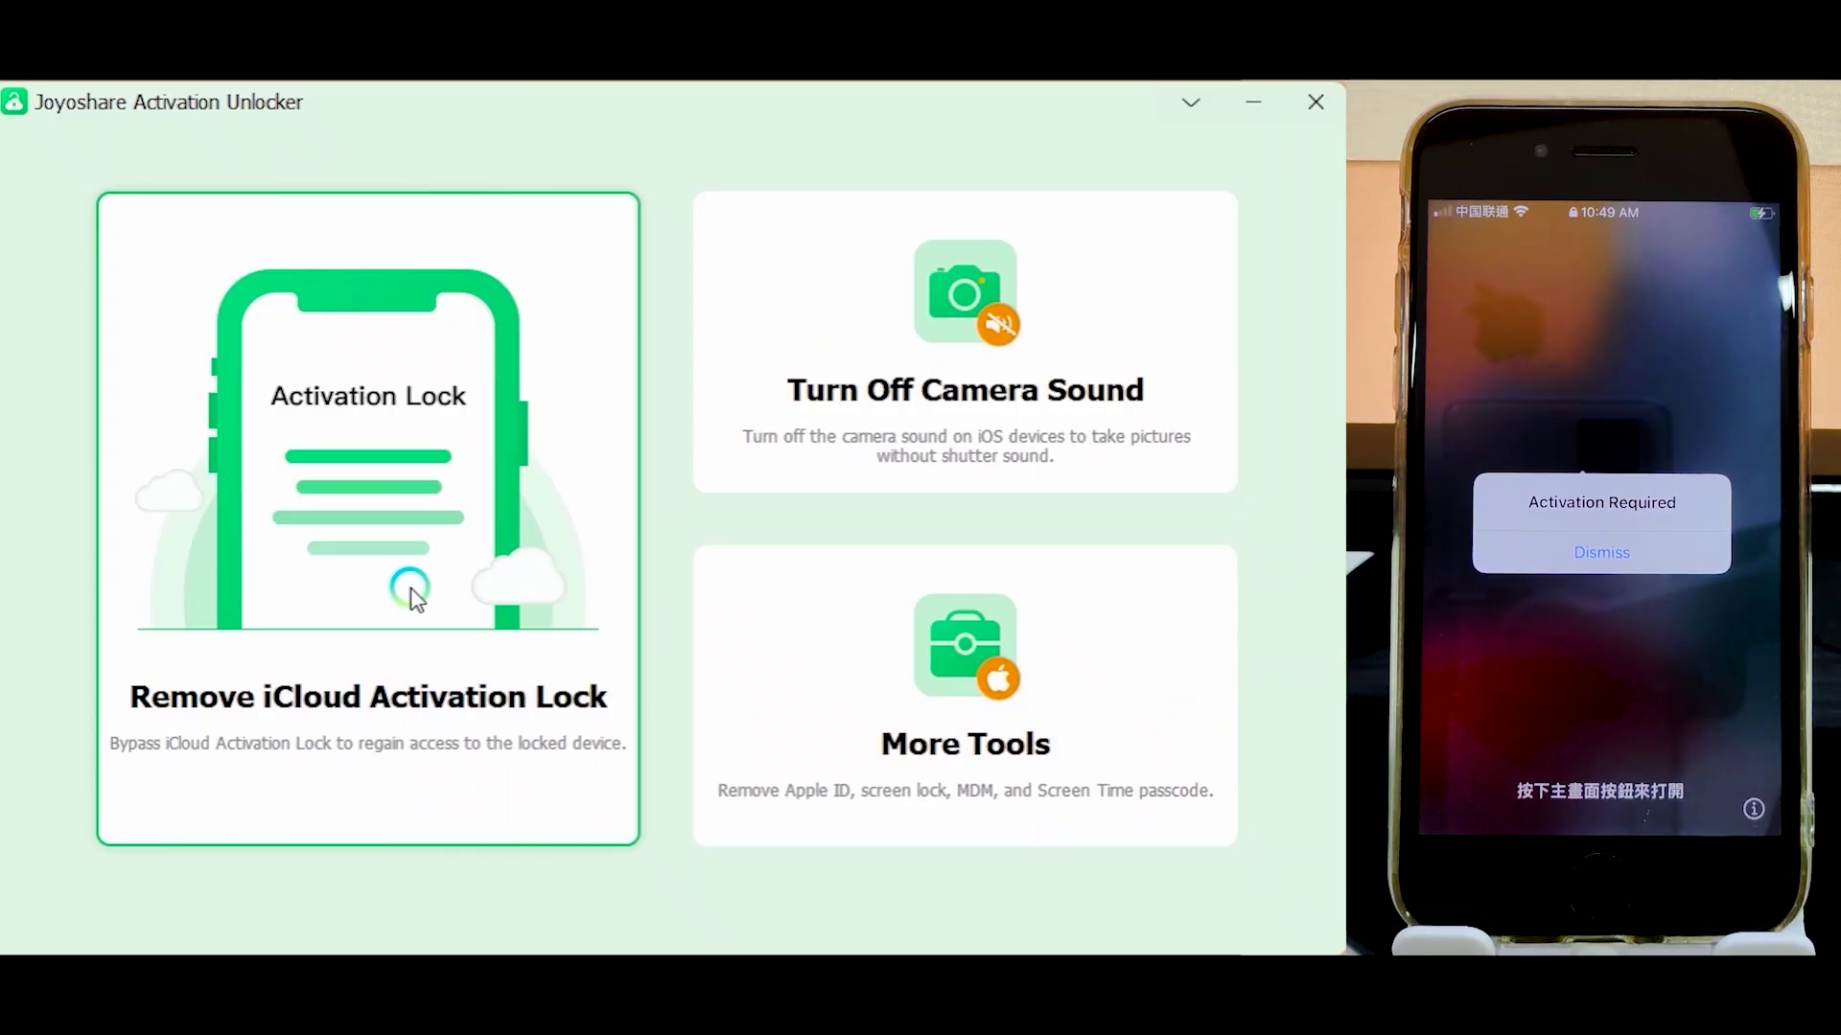
# Choose Remove iCloud Activation Lock and start the removal process.
pyautogui.click(312, 622)
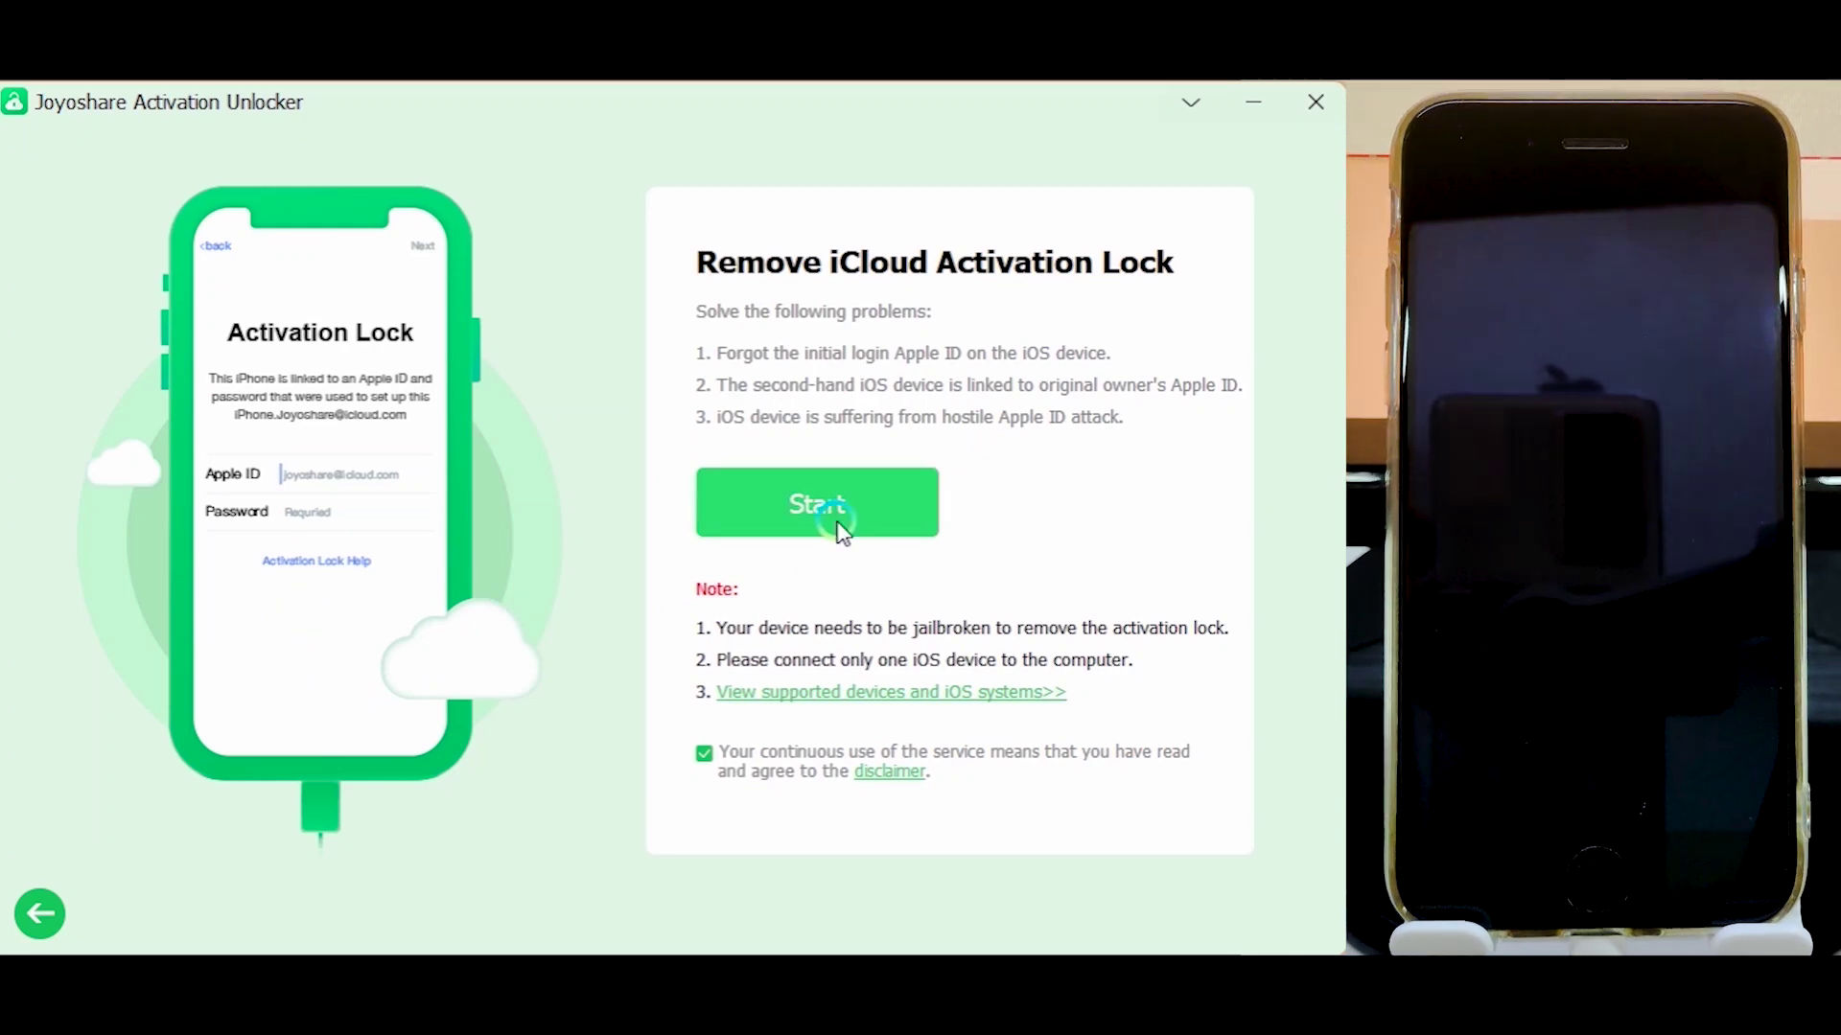
pyautogui.click(837, 521)
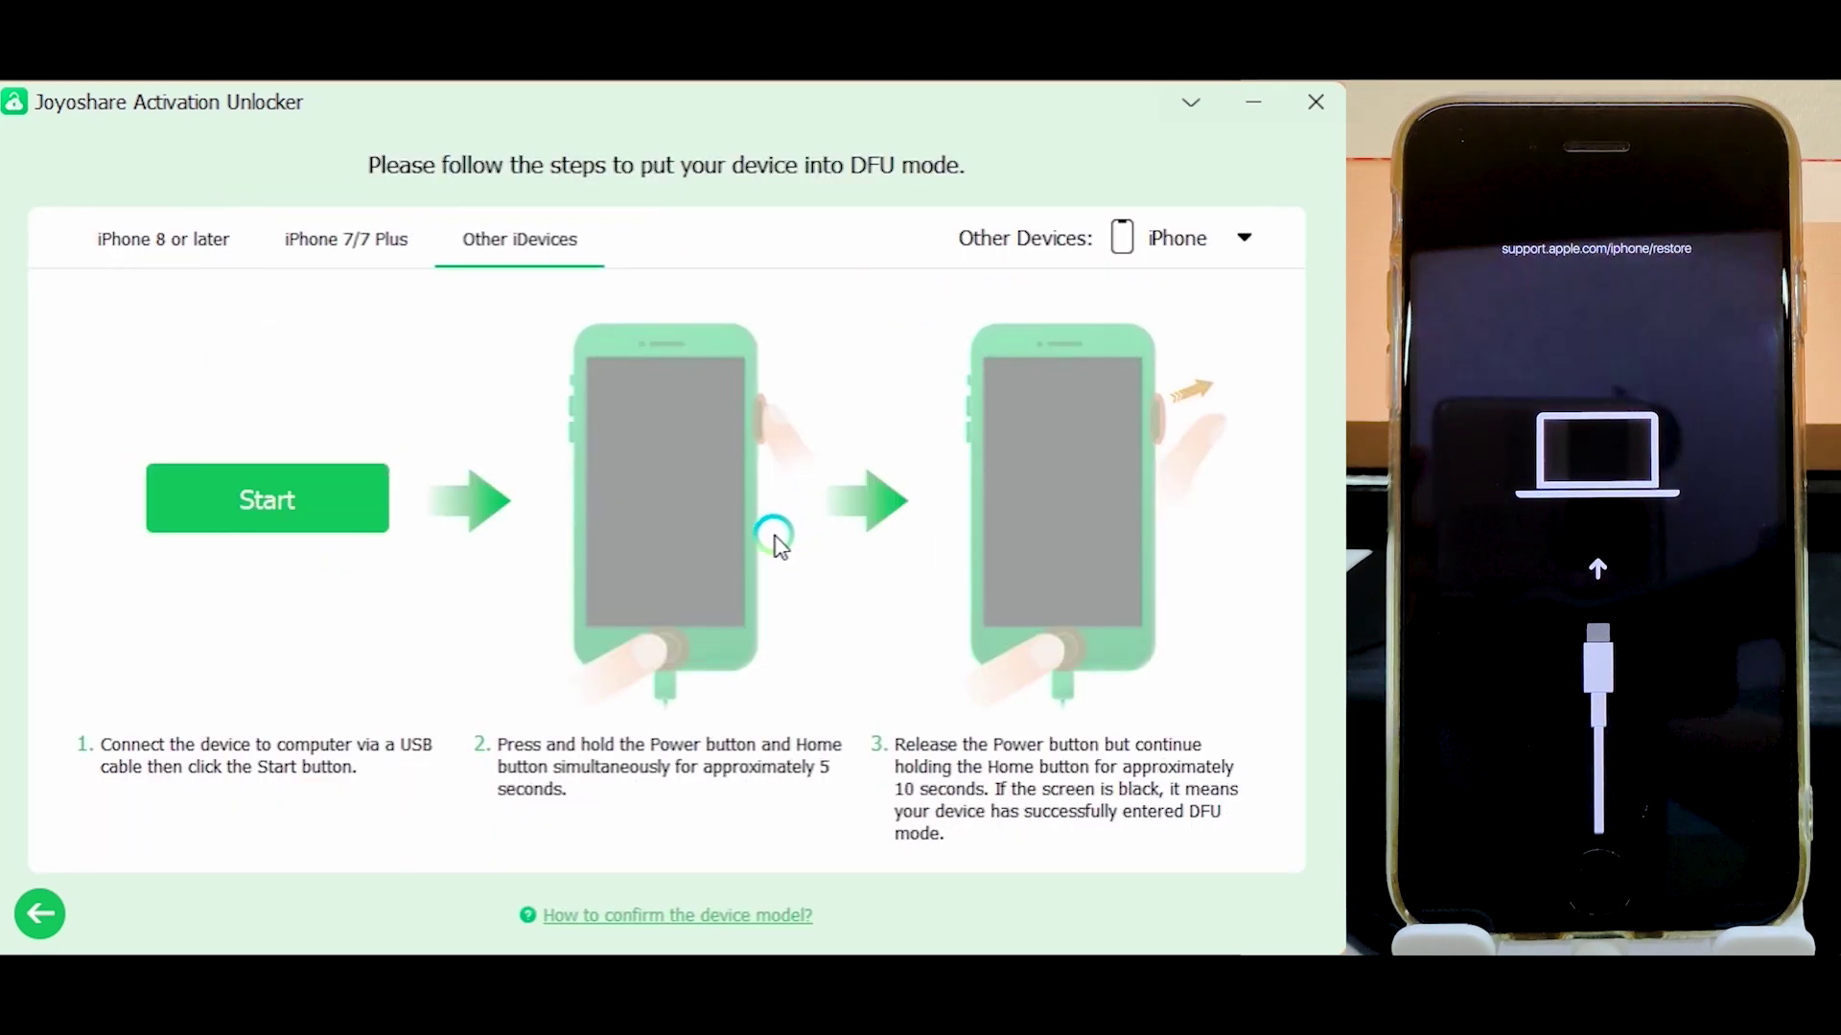
# Start the DFU-mode countdown and follow the button-hold steps until the jailbreak succeeds.
pyautogui.click(275, 516)
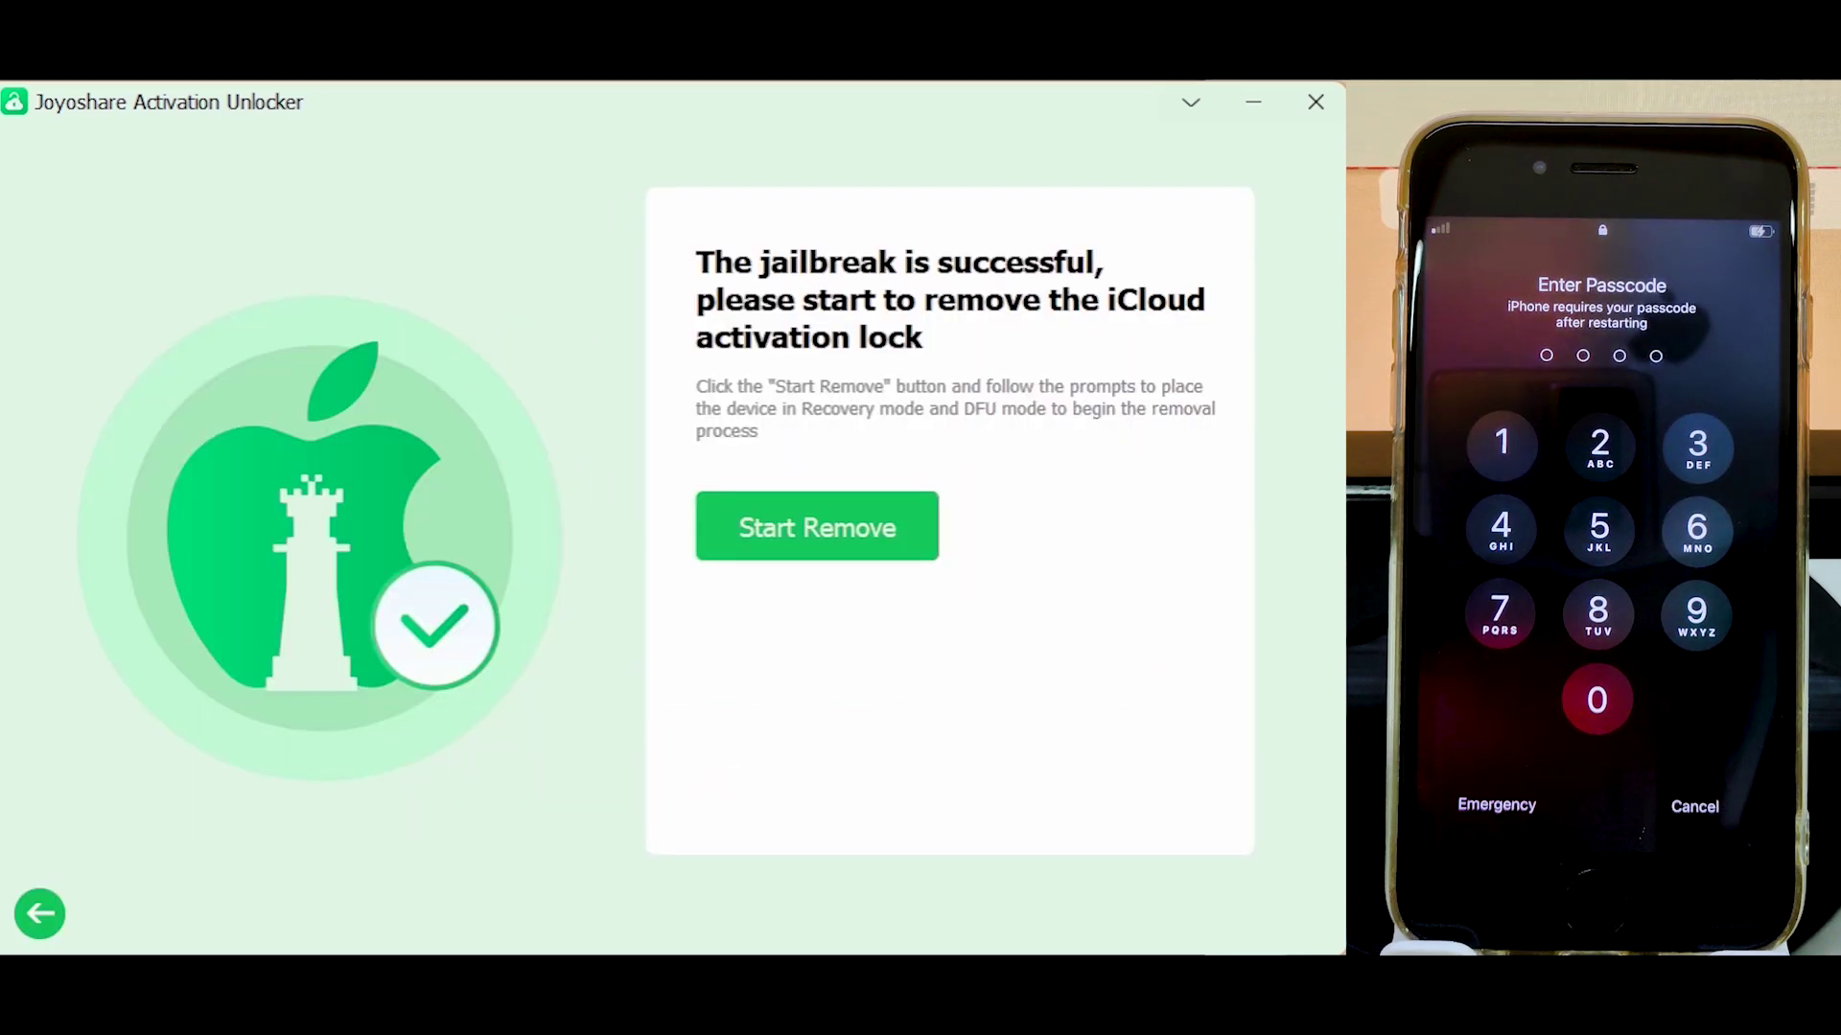
# Start Remove, waiting for recovery mode to finish and the DFU-mode steps to appear.
pyautogui.click(871, 534)
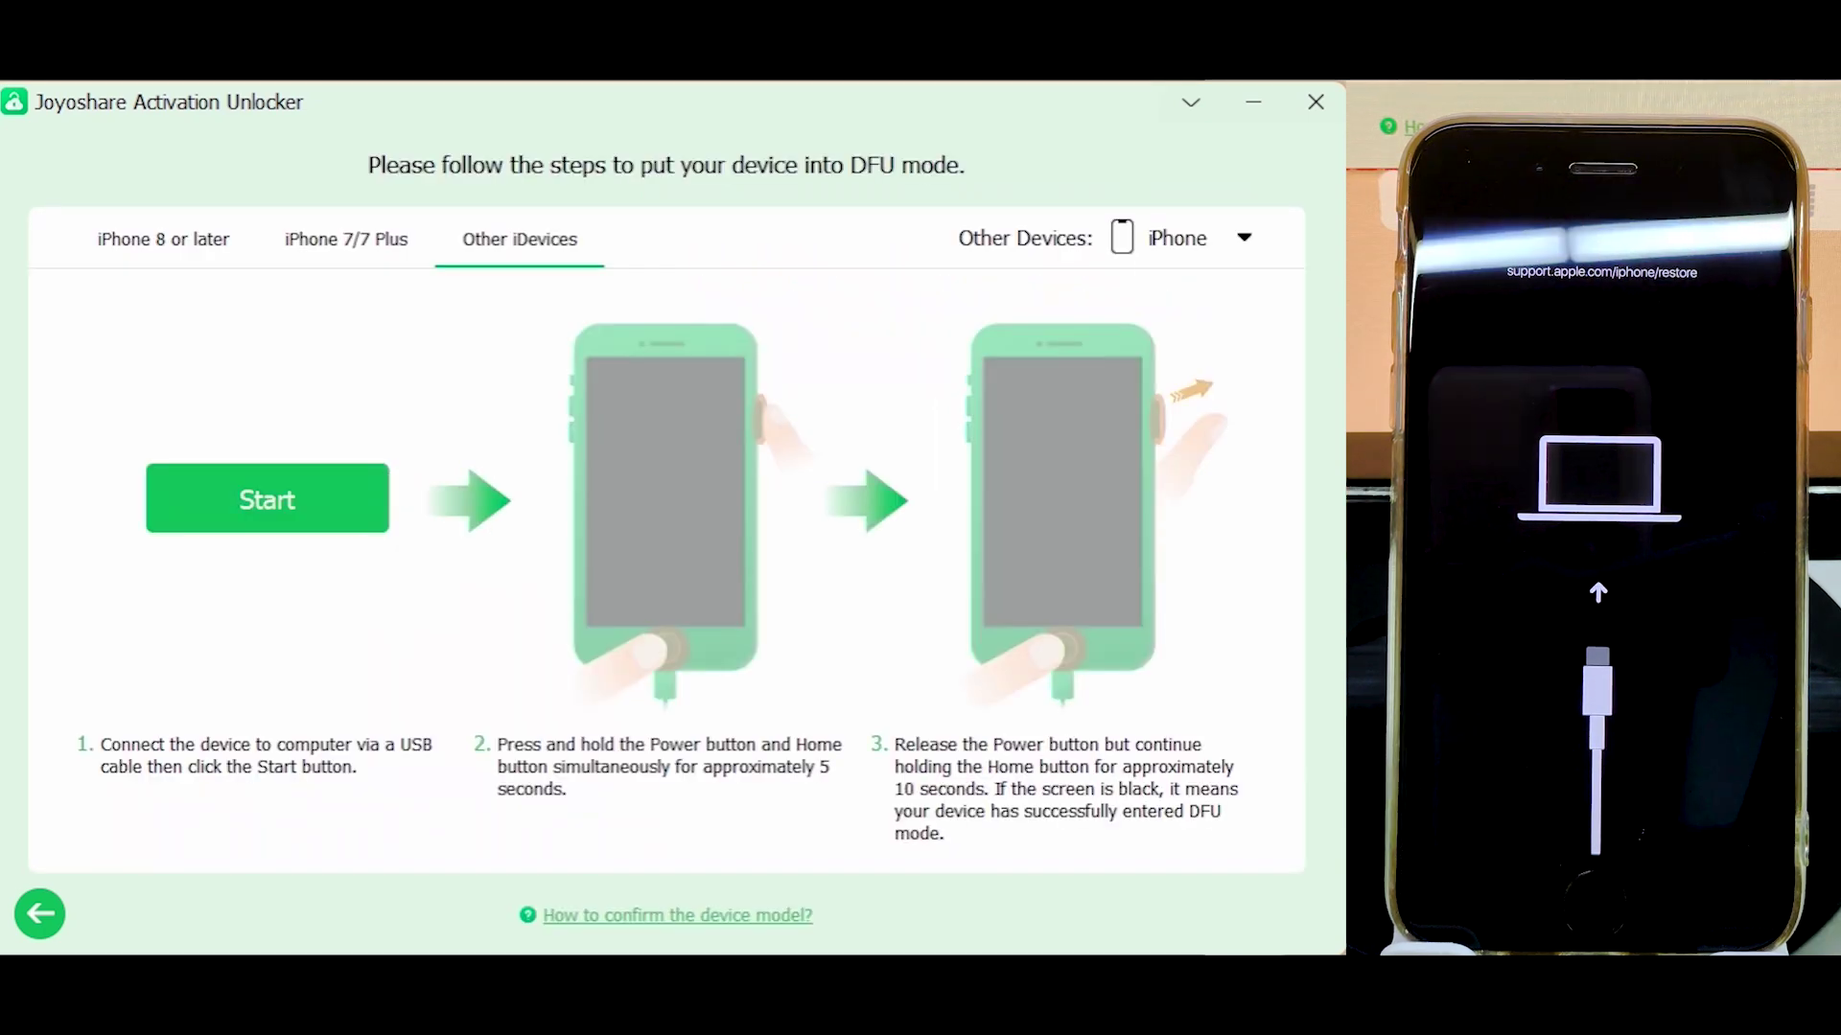
# Restart the DFU-mode countdown and put the iPhone into DFU mode for lock removal.
pyautogui.click(262, 515)
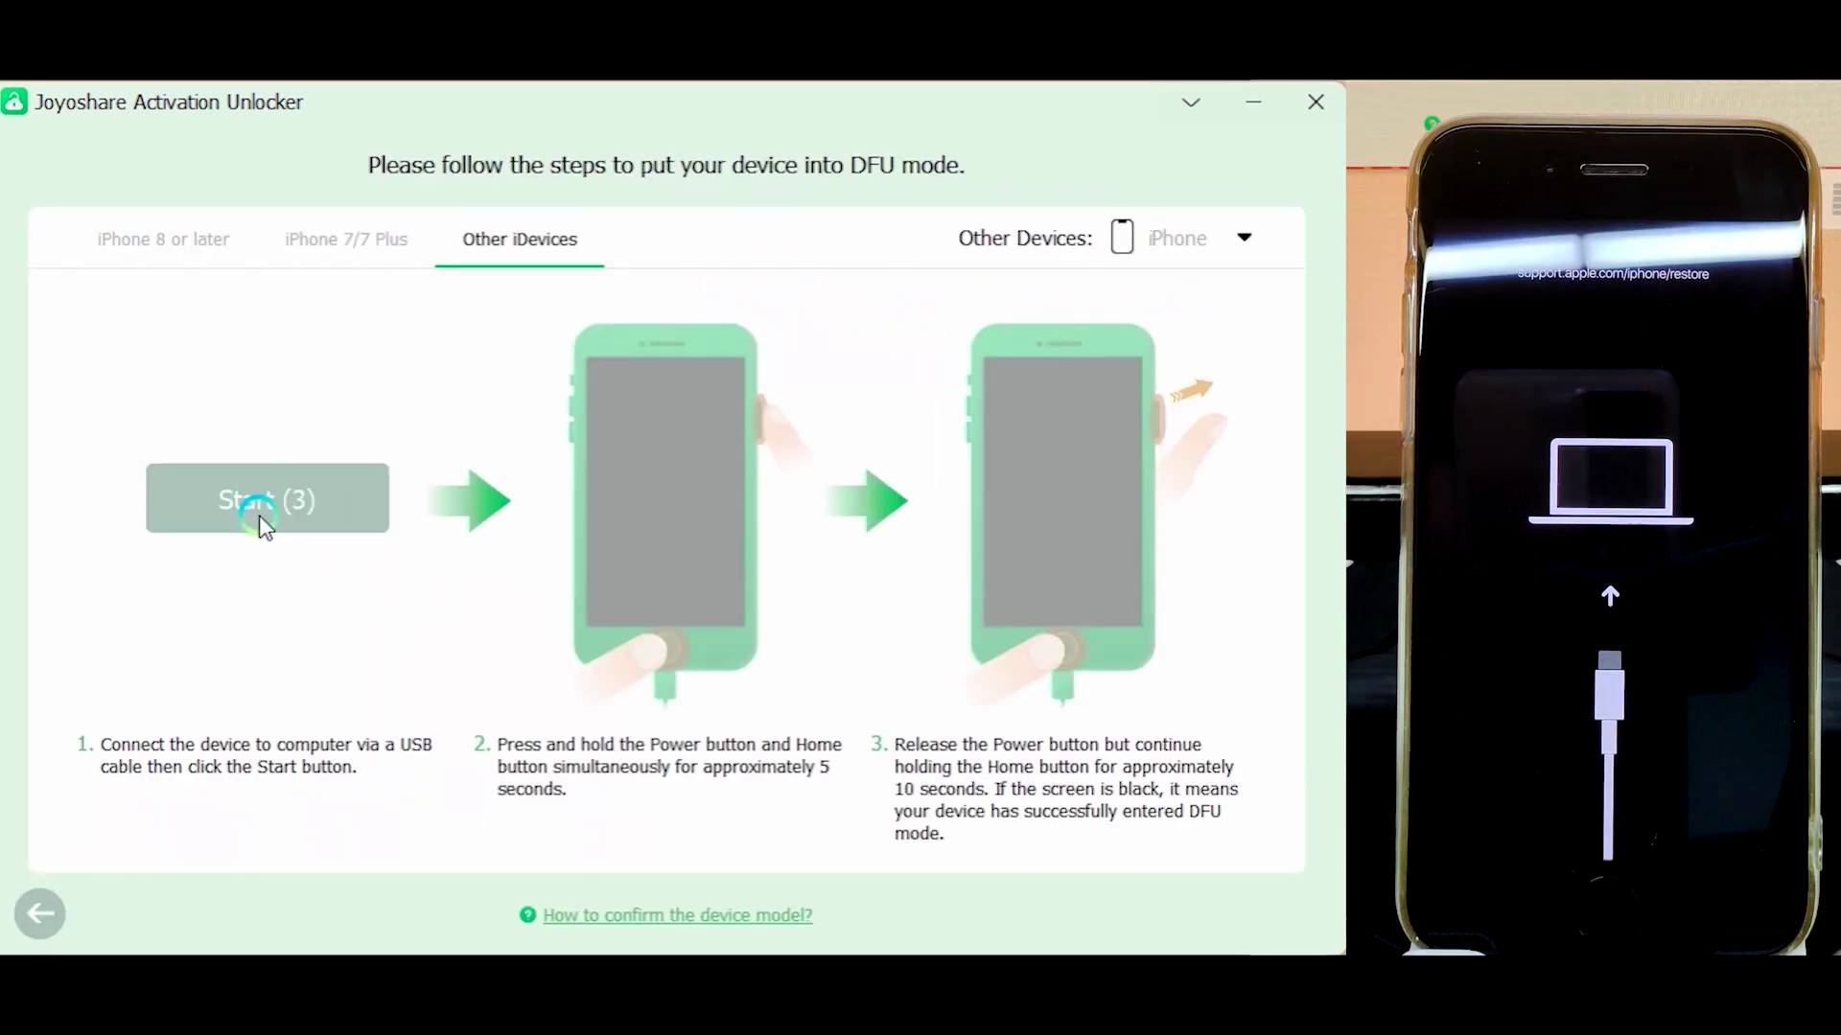